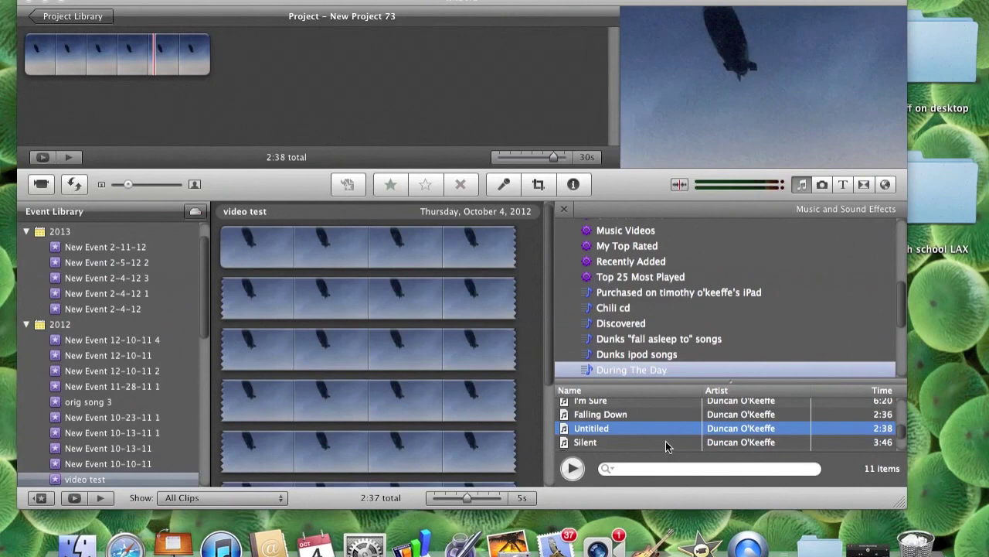
Drag the 2:38 Untitled song onto the sky clip as background music
left_click_drag(665, 432, 266, 74)
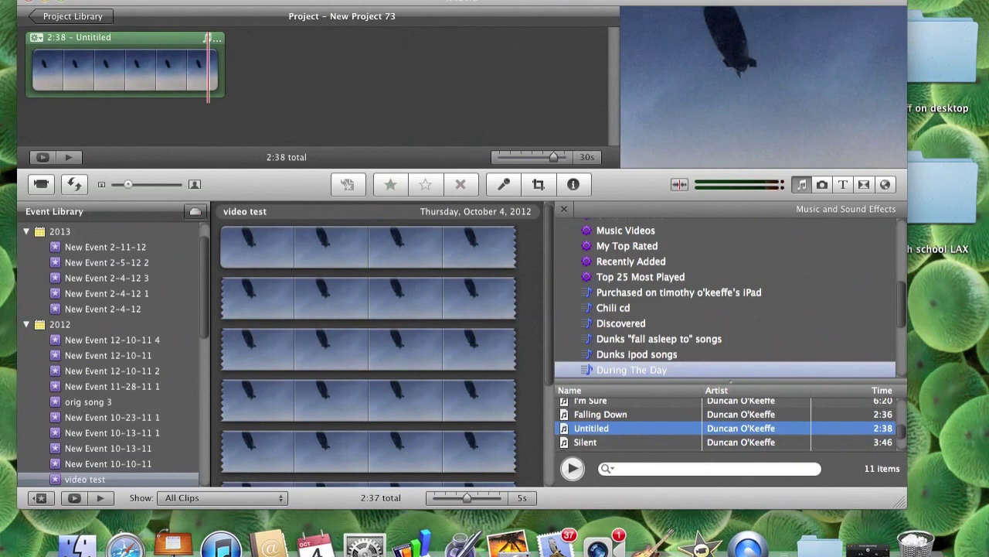
Export the project as a Medium movie named 'video example'
left_click(255, 0)
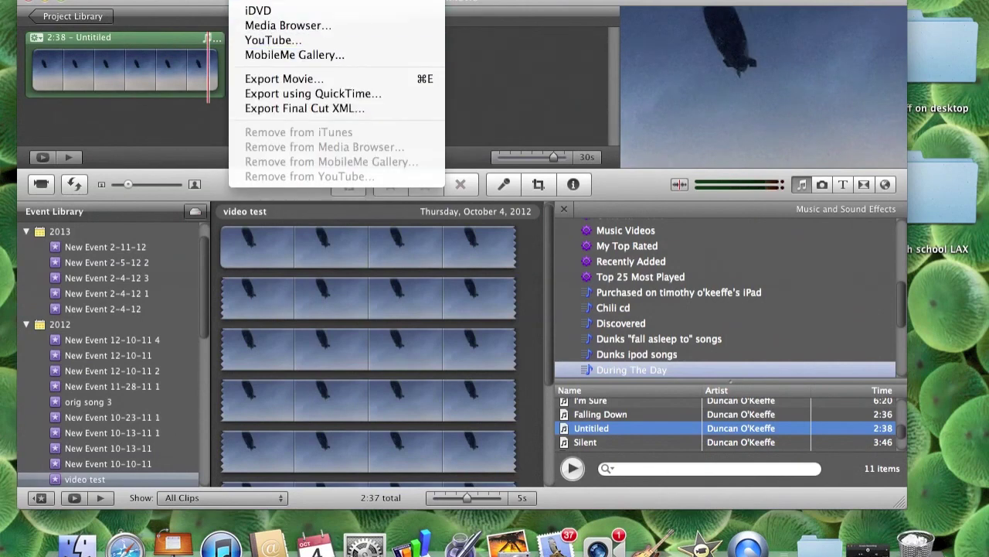
left_click(280, 78)
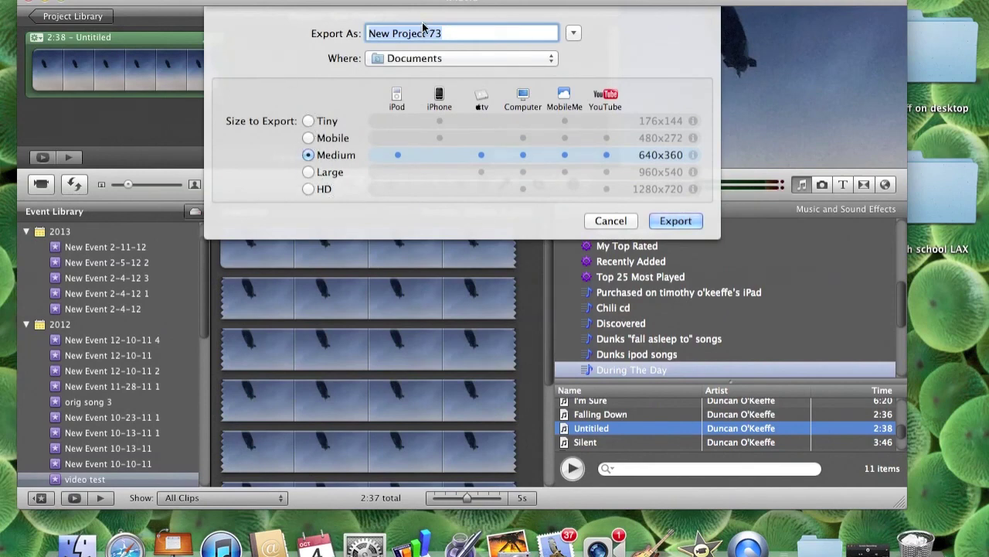
key("BackSpace")
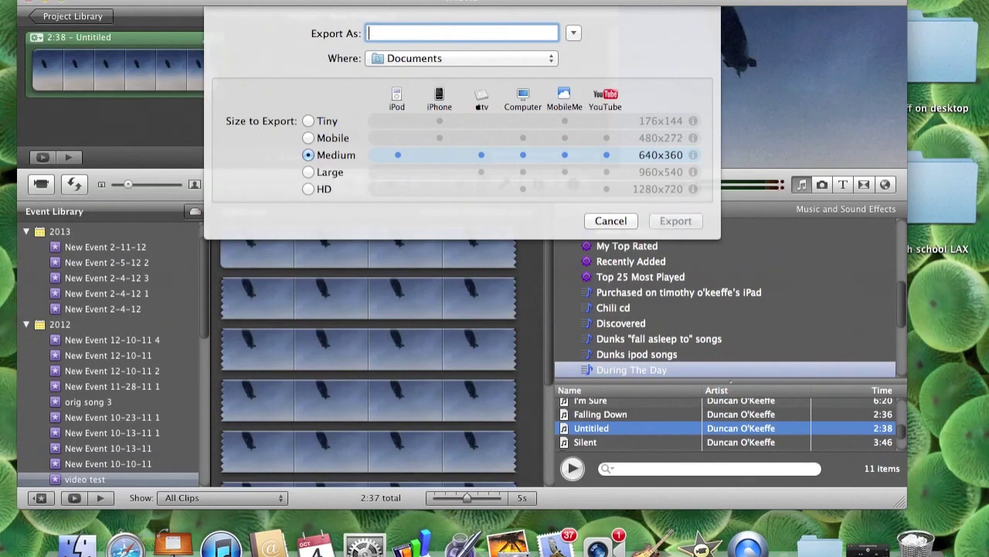
type("video")
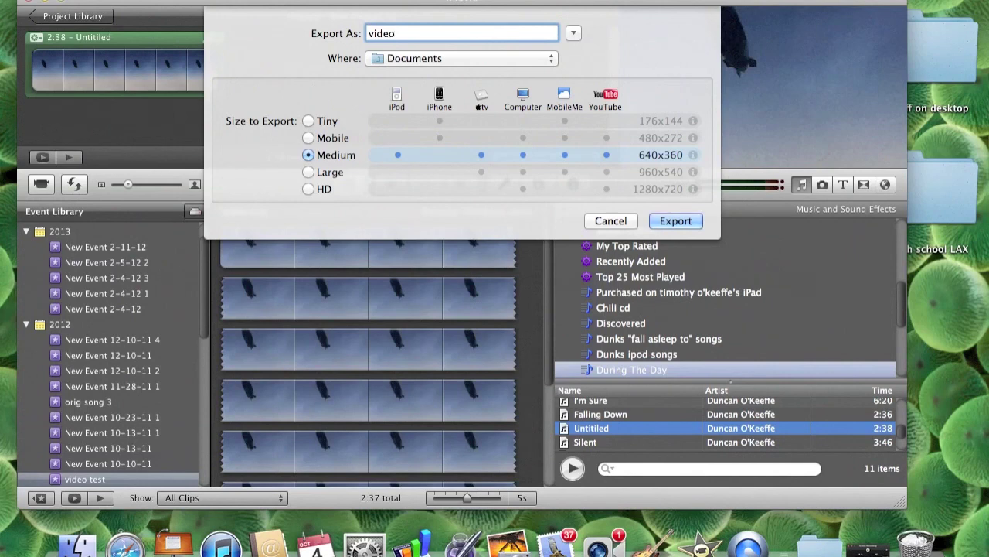
type(" example")
left_click(668, 220)
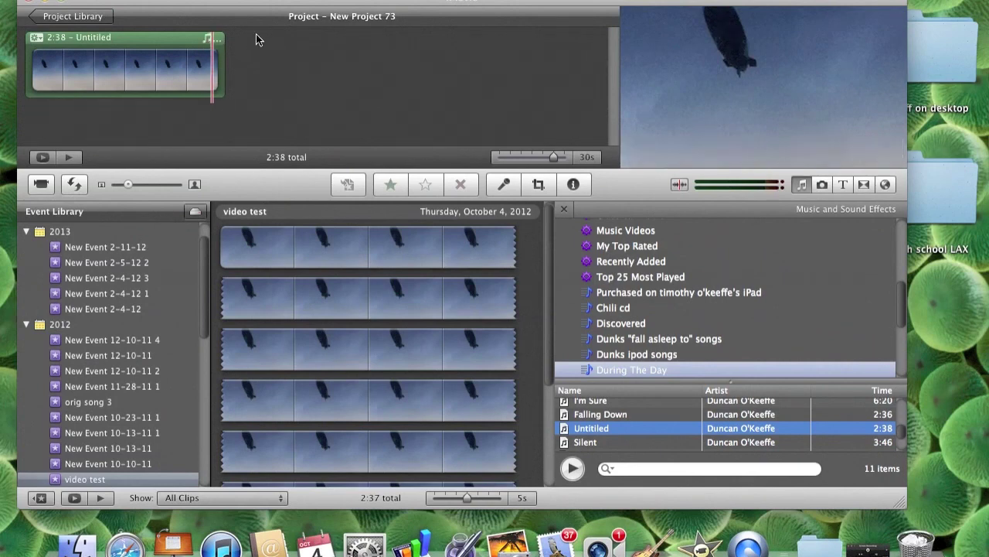
left_click(99, 0)
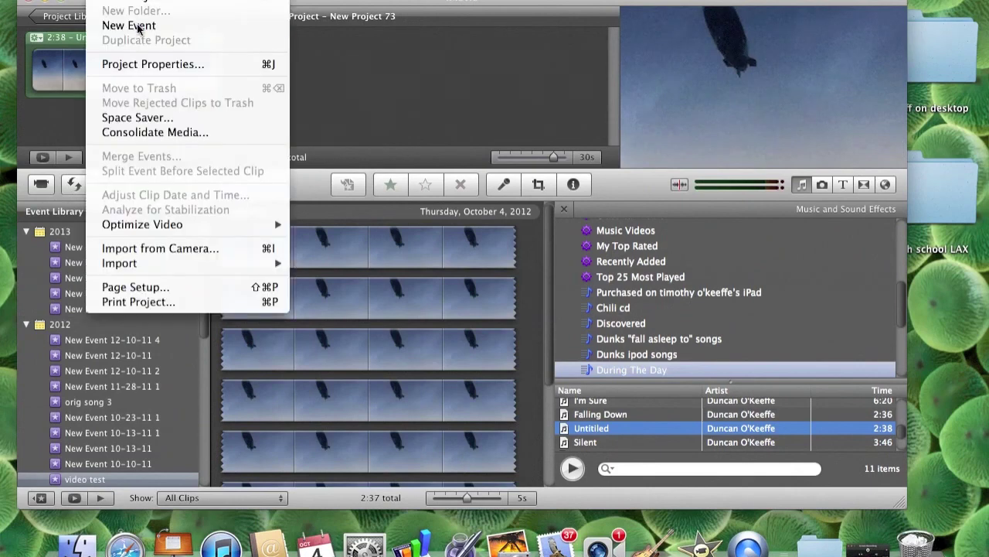
mouse_move(163, 262)
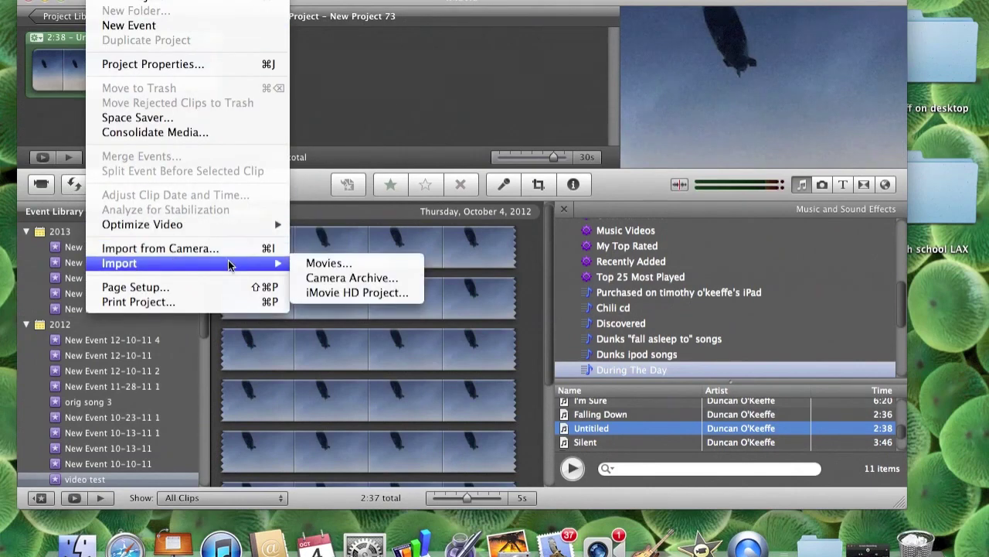
left_click(313, 267)
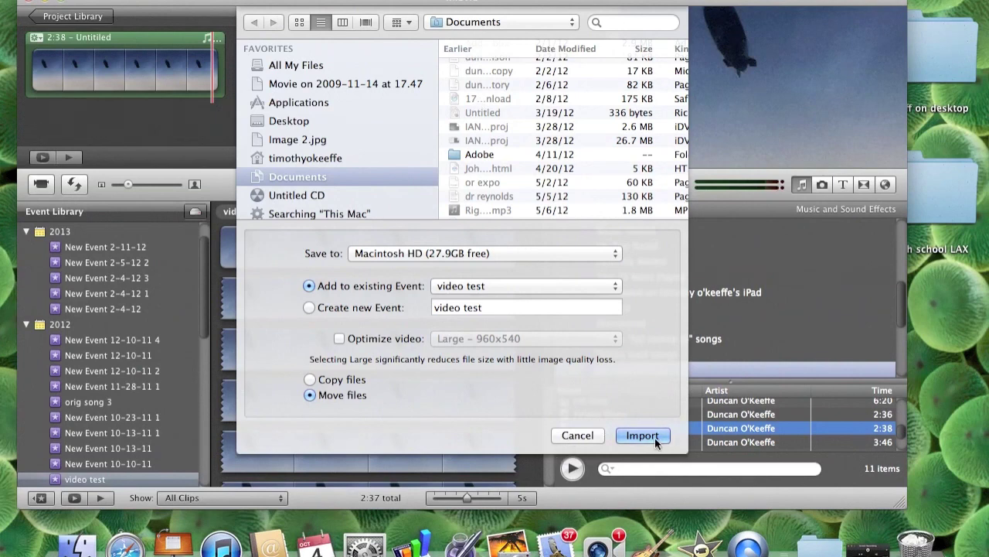
left_click(577, 437)
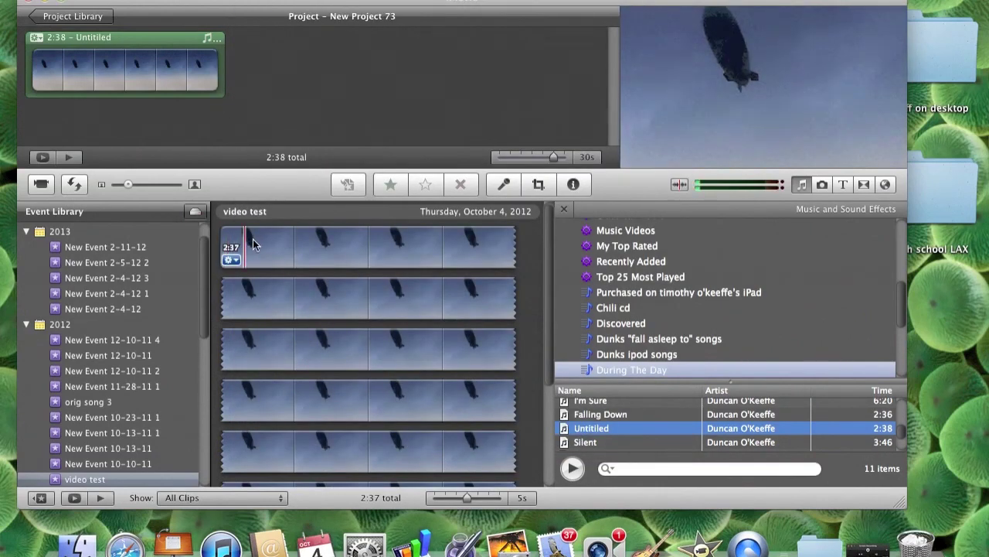
Preview the event footage, then delete the old clip from the project
key("space")
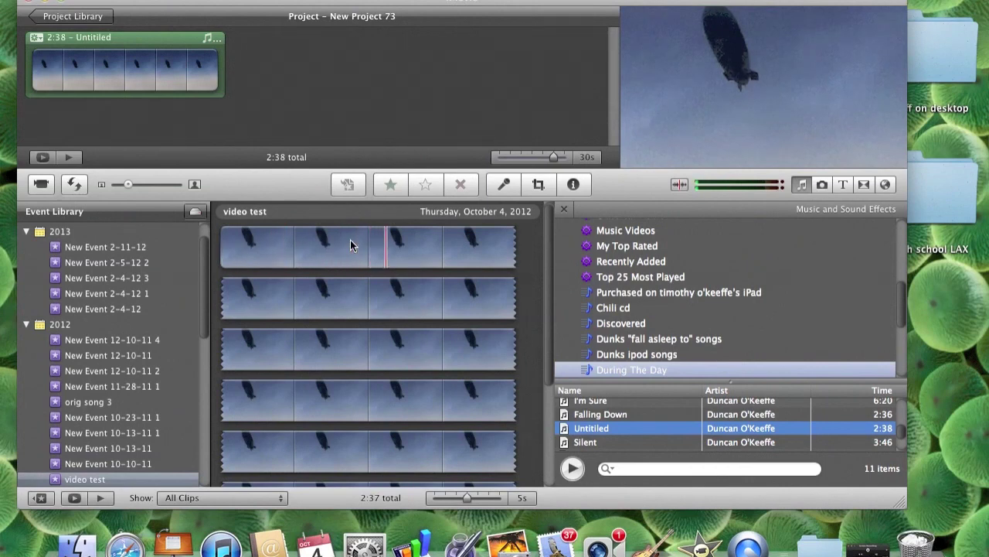
key("space")
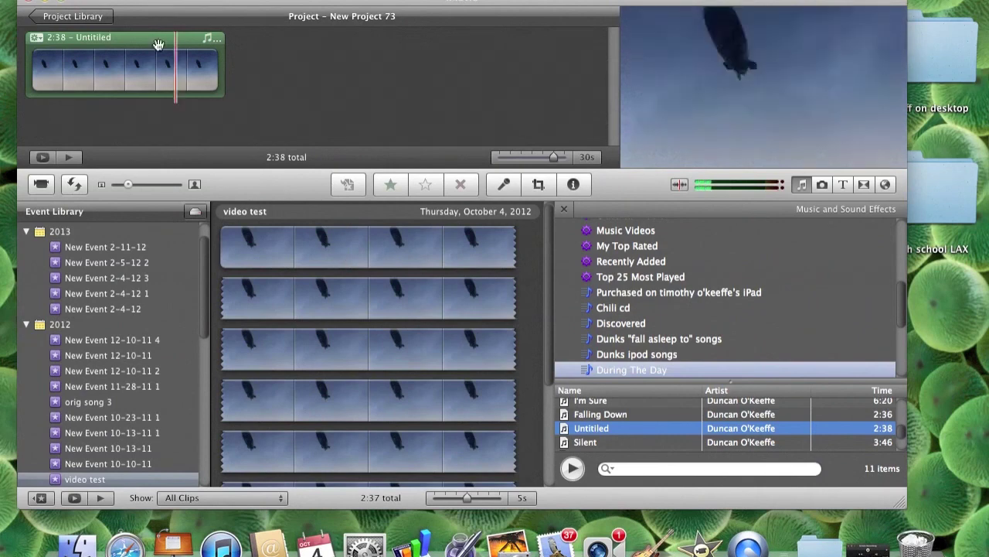
left_click(119, 40)
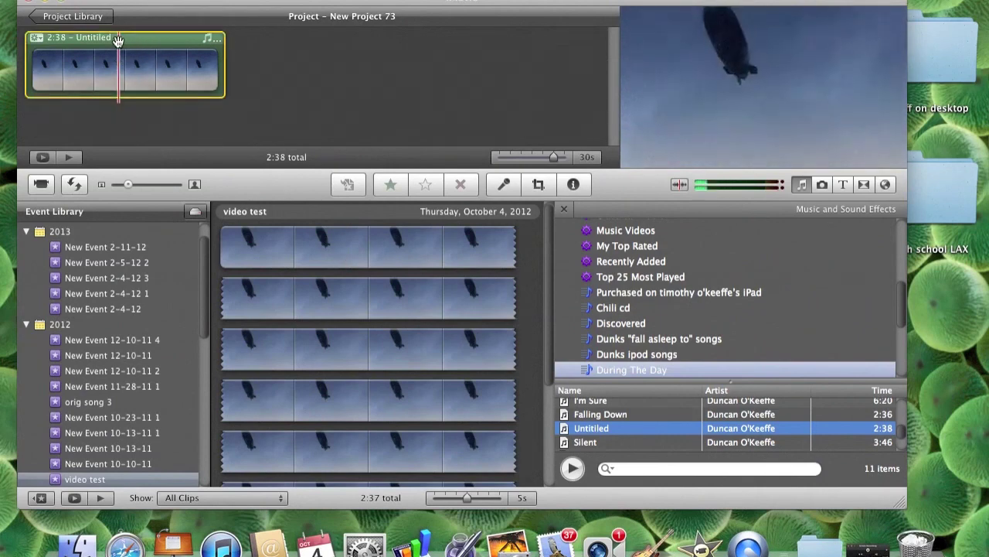
left_click(118, 40)
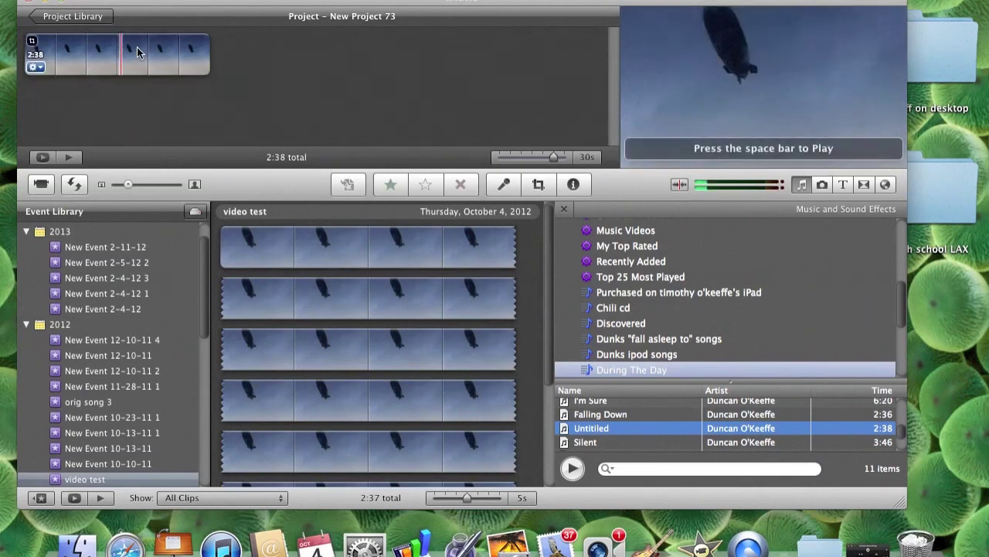
key("Delete")
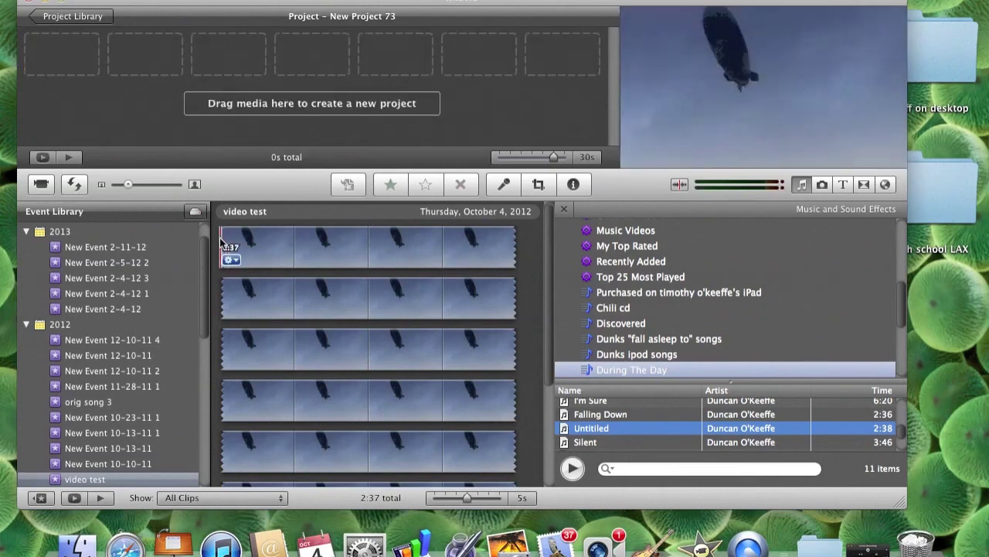
Place the whole 2:37.9 sky clip from the video test event into the empty project
left_click_drag(222, 242, 569, 551)
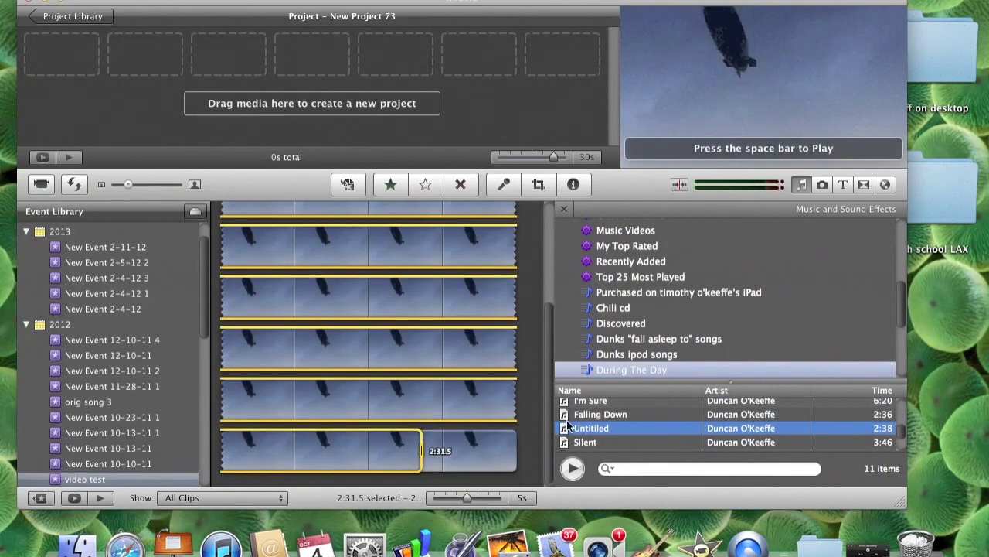
left_click(520, 460, "shift")
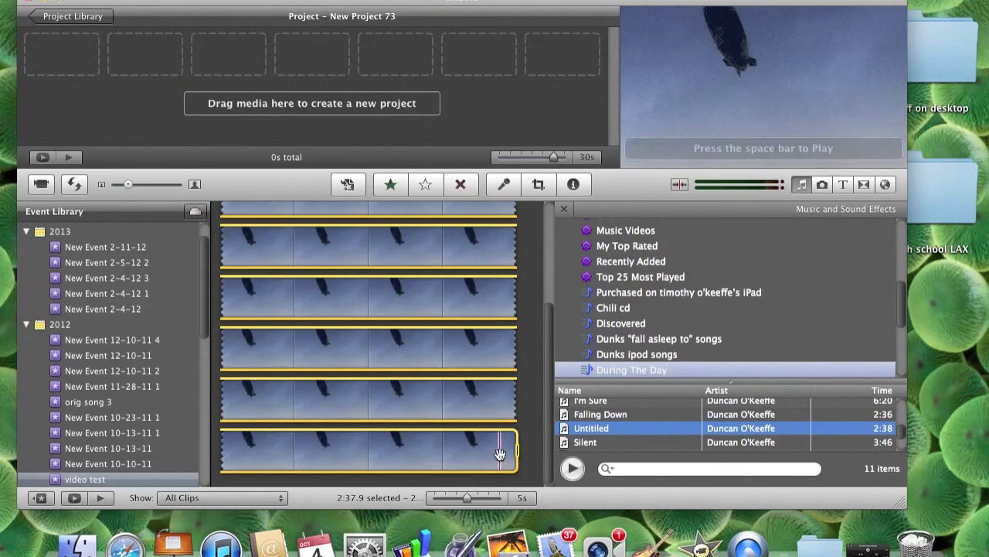
left_click_drag(474, 424, 186, 90)
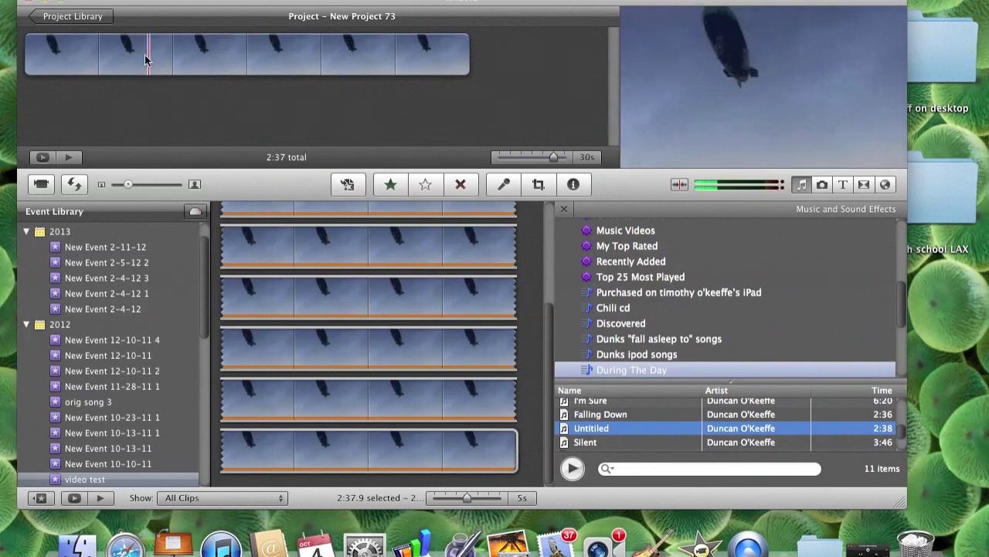
mouse_move(159, 66)
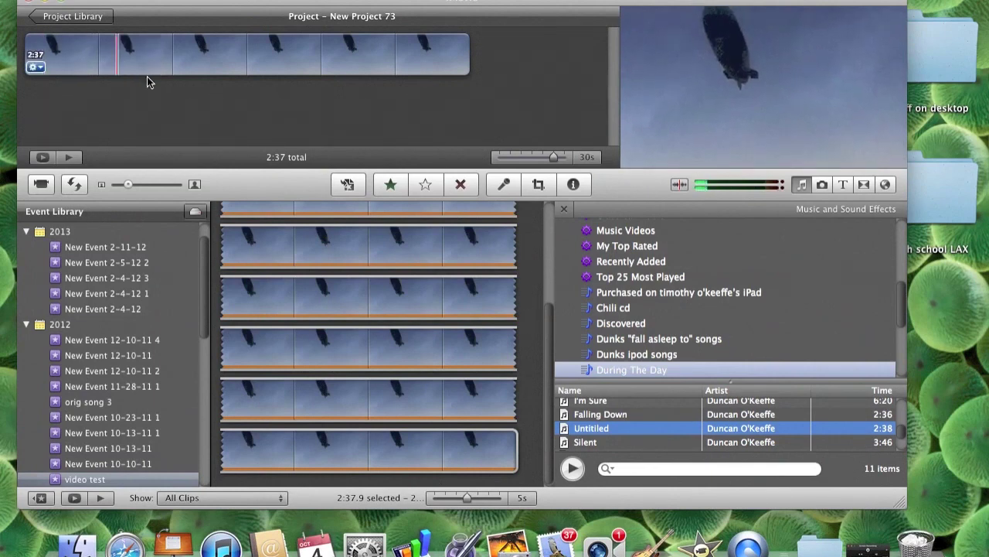
Convert the entire sky clip in Clip Adjustments and check Reverse at 100% speed
left_click(33, 66)
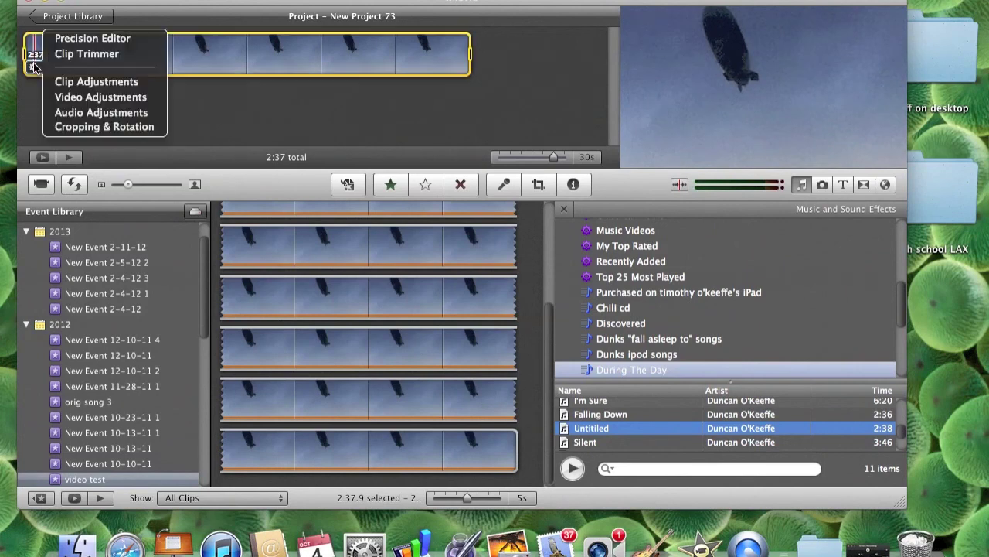
left_click(82, 82)
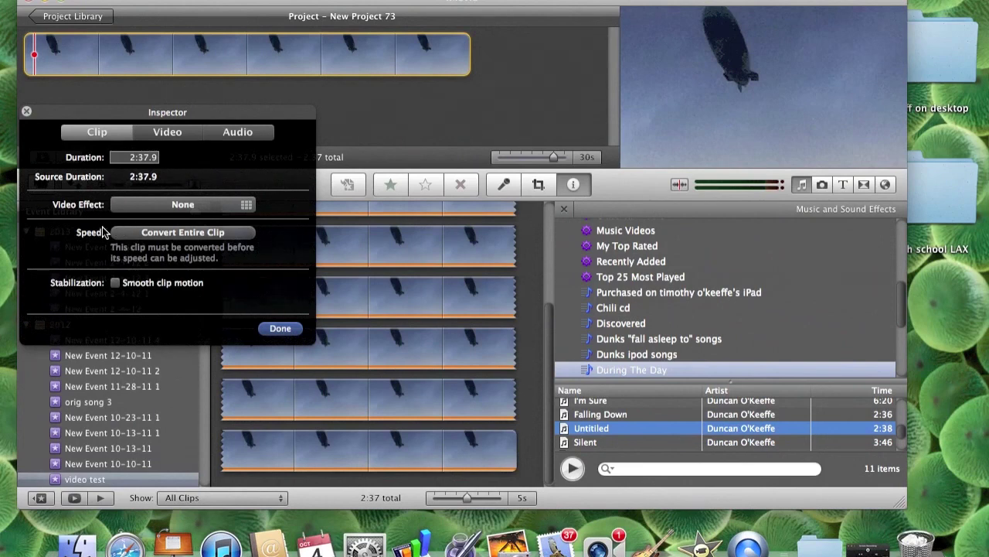
left_click(207, 239)
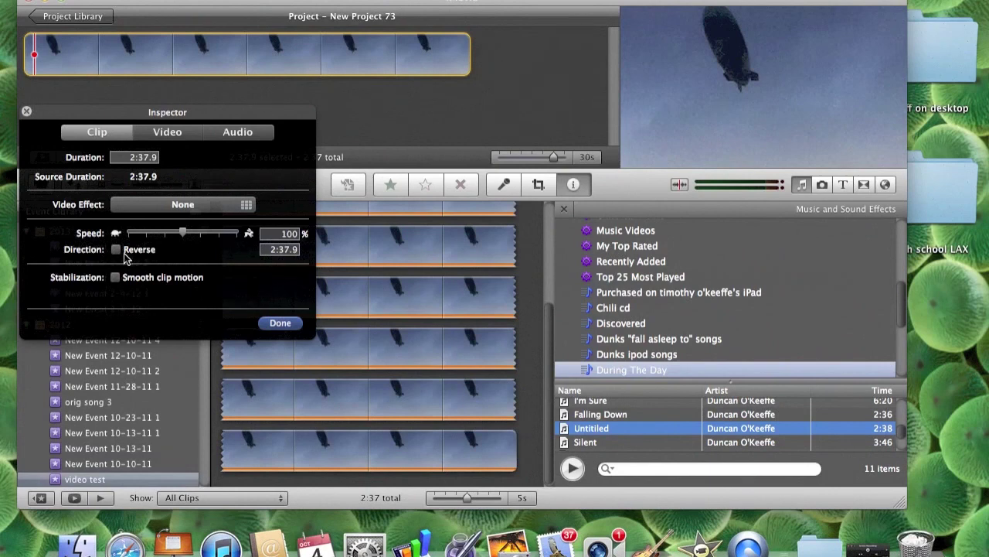
left_click(282, 325)
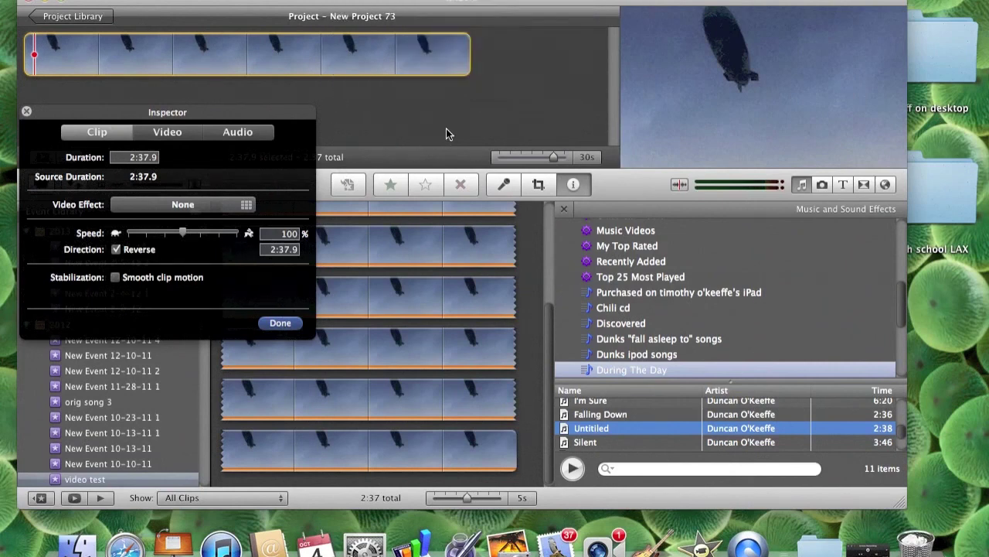
left_click(280, 323)
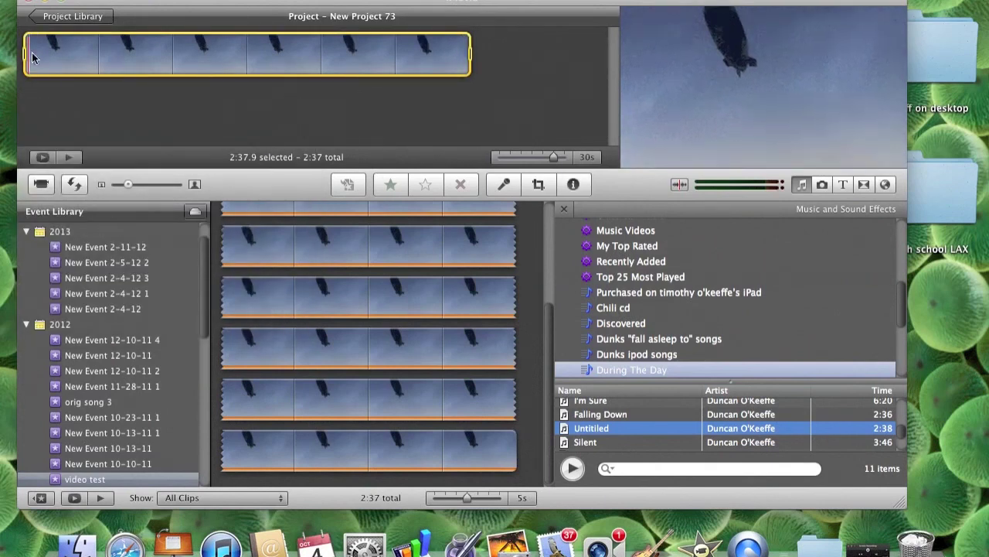
key("space")
left_click(565, 429)
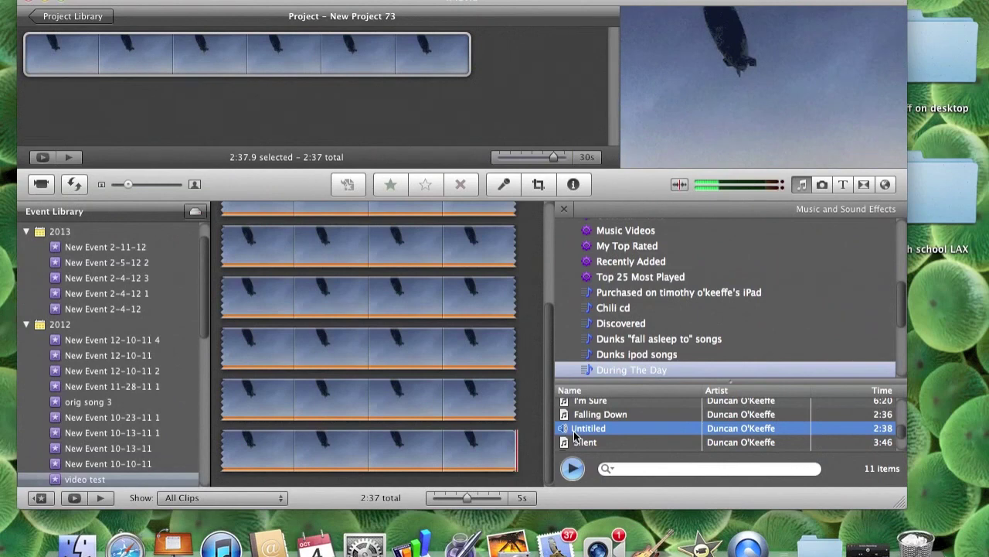
left_click(572, 468)
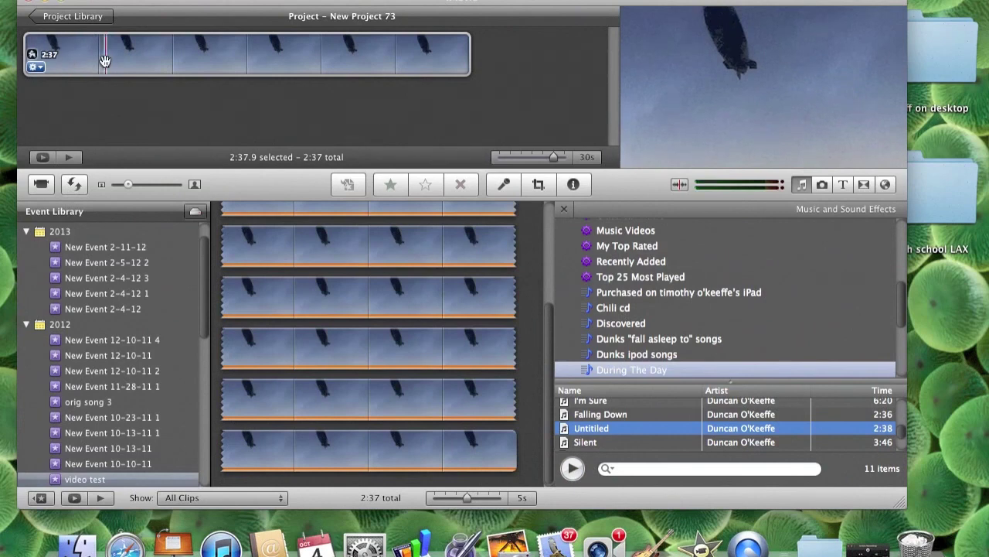
key("space")
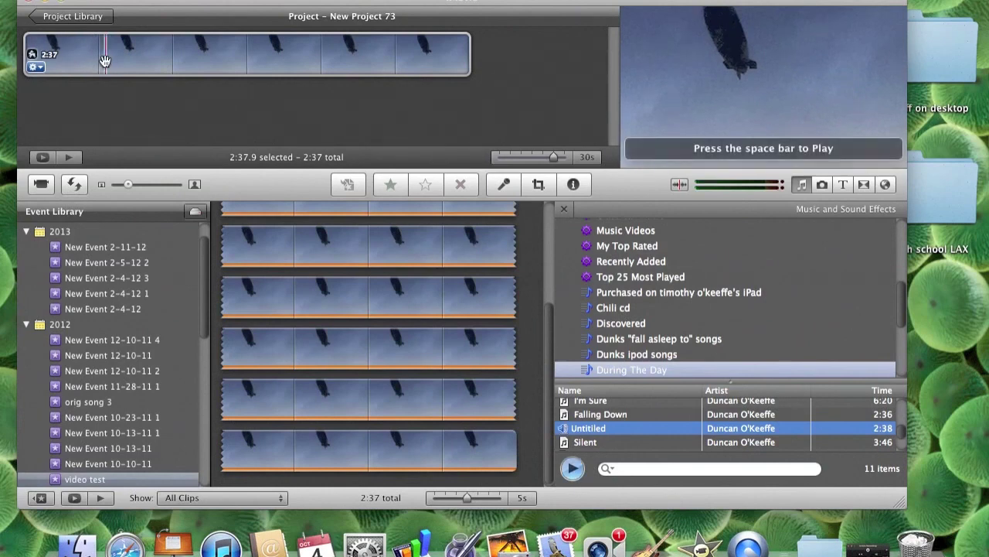
key("space")
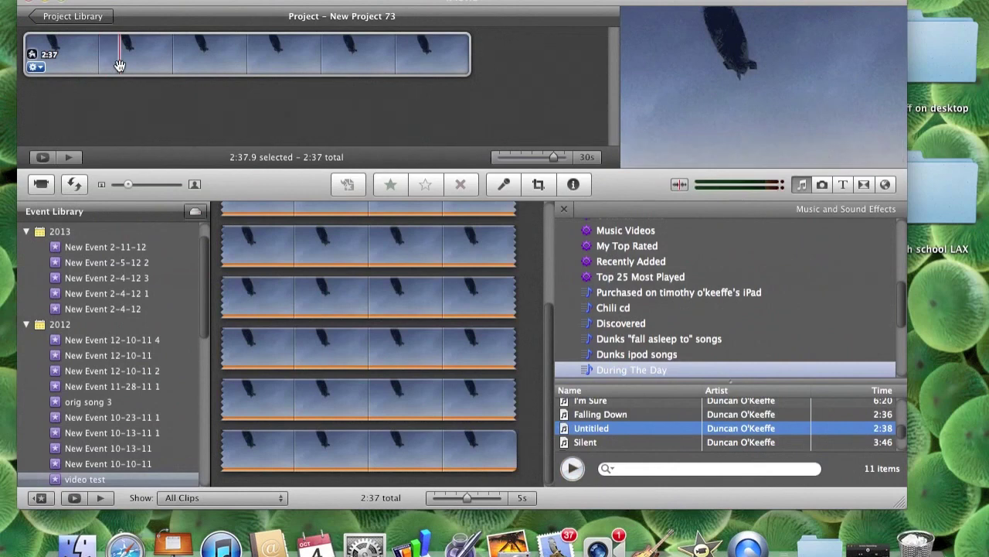
left_click(118, 65)
key("space")
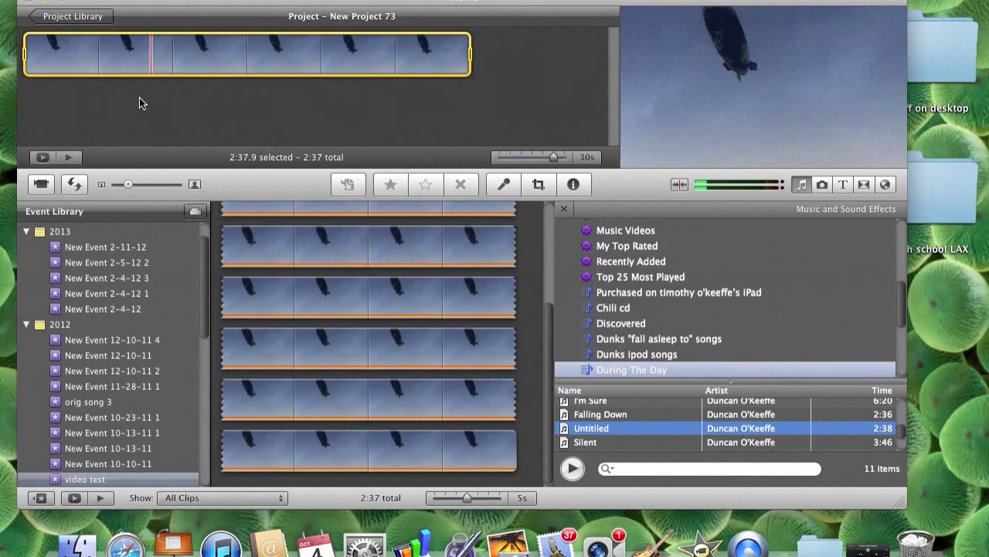
left_click(320, 290)
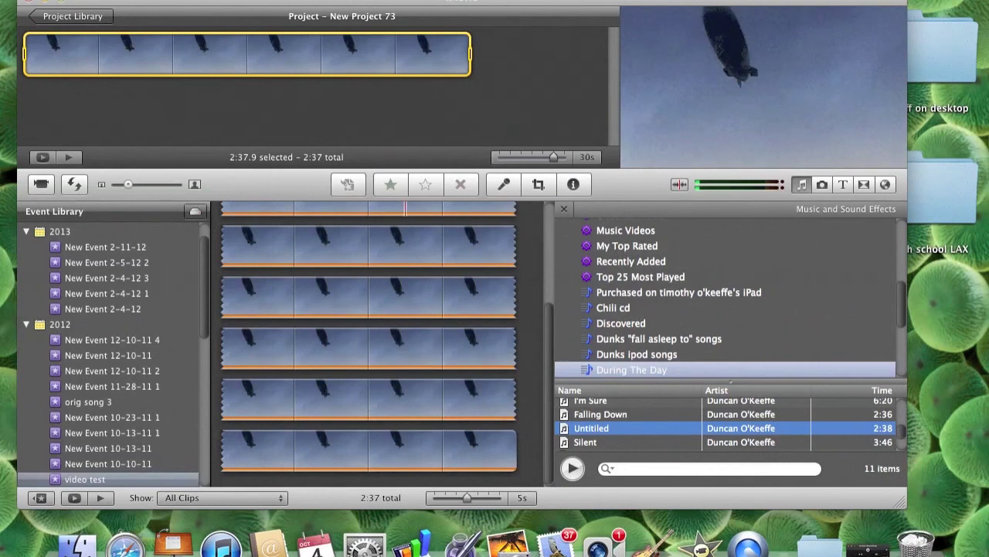
left_click(247, 0)
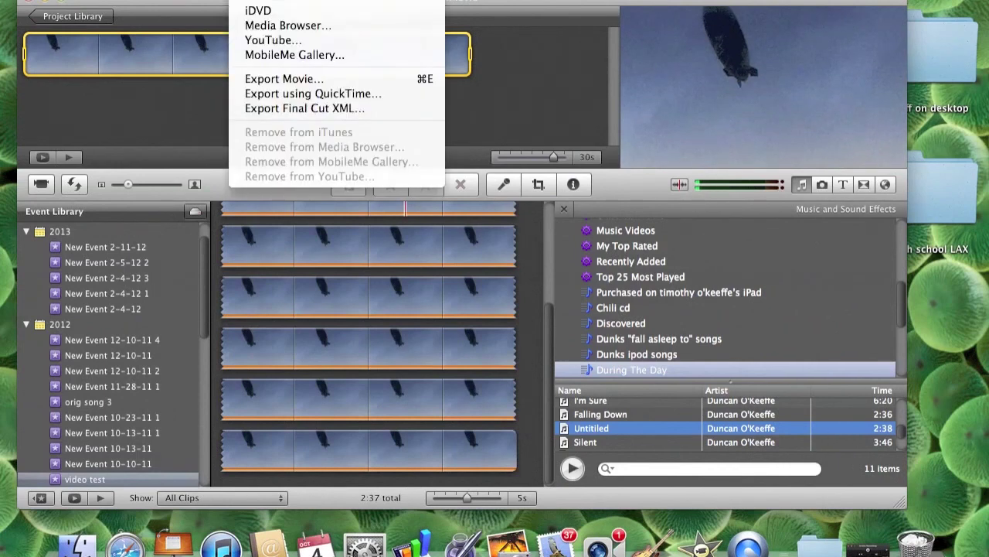
left_click(294, 56)
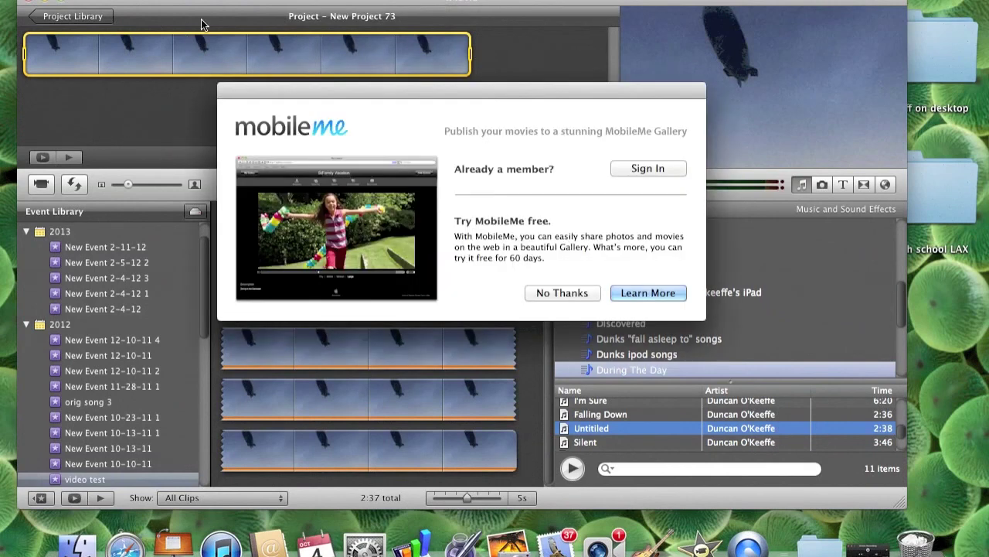
left_click(578, 294)
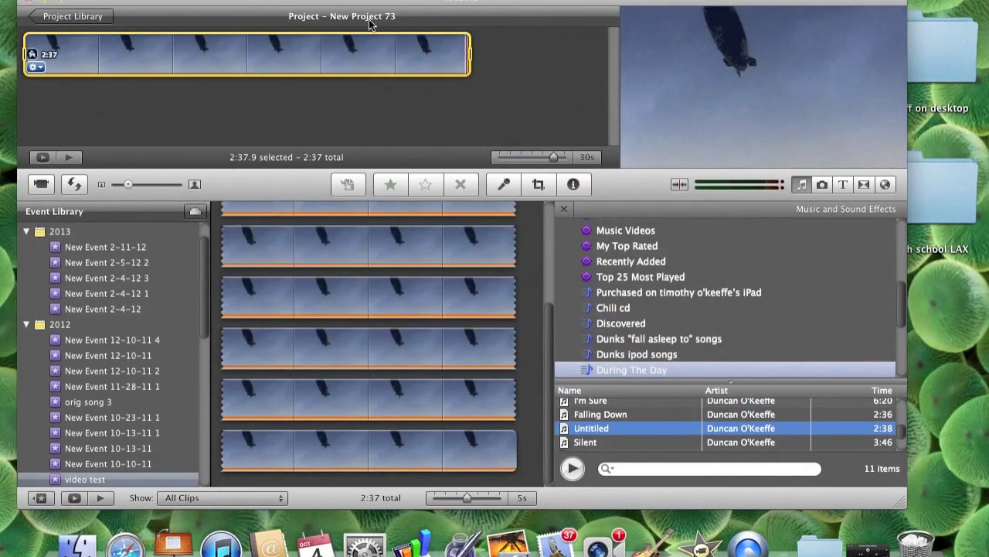
left_click(312, 1)
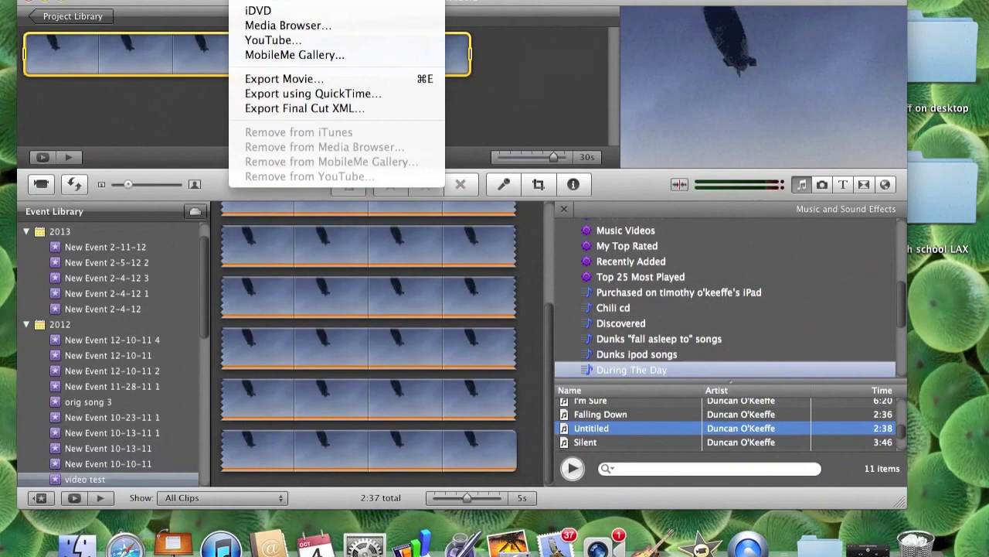
left_click(288, 55)
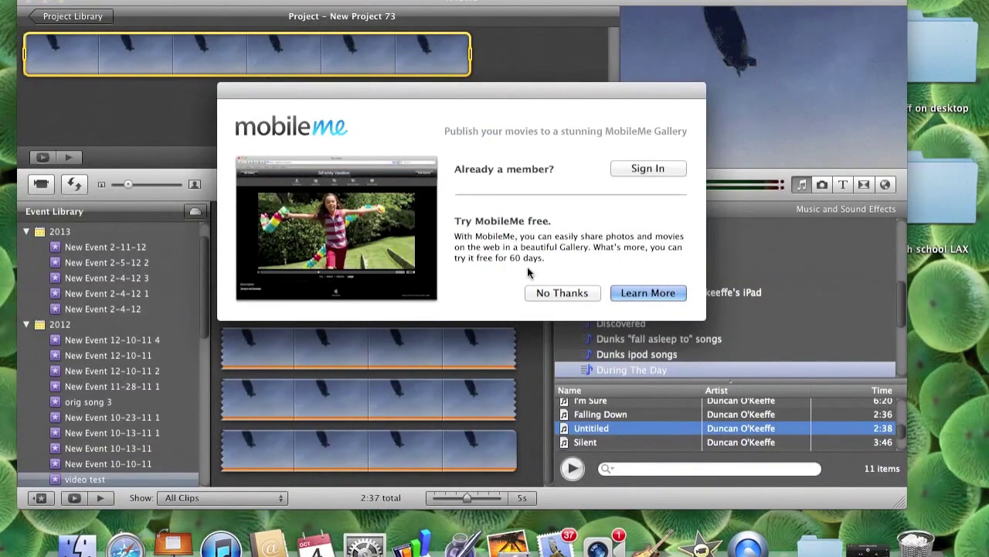
left_click(507, 290)
left_click(298, 2)
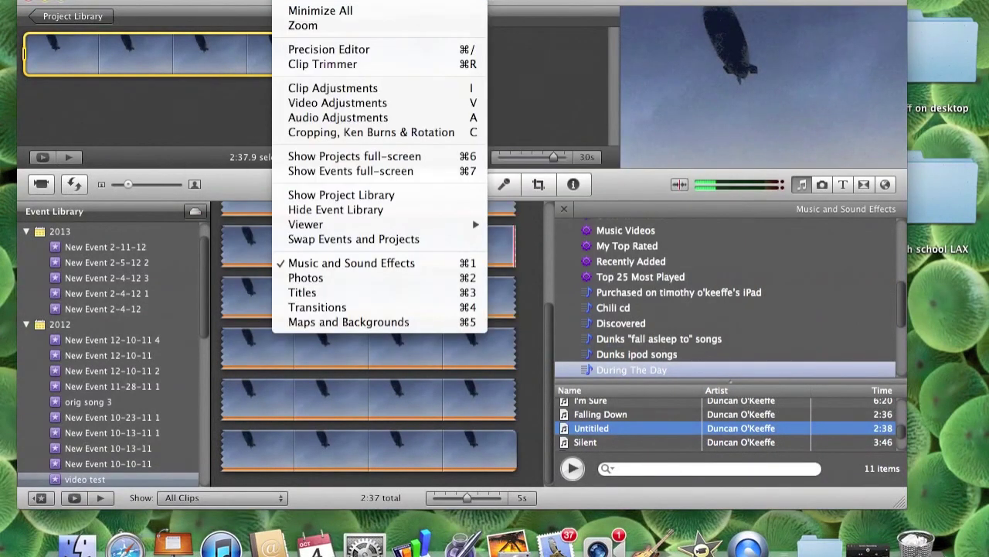
mouse_move(259, 2)
left_click(285, 28)
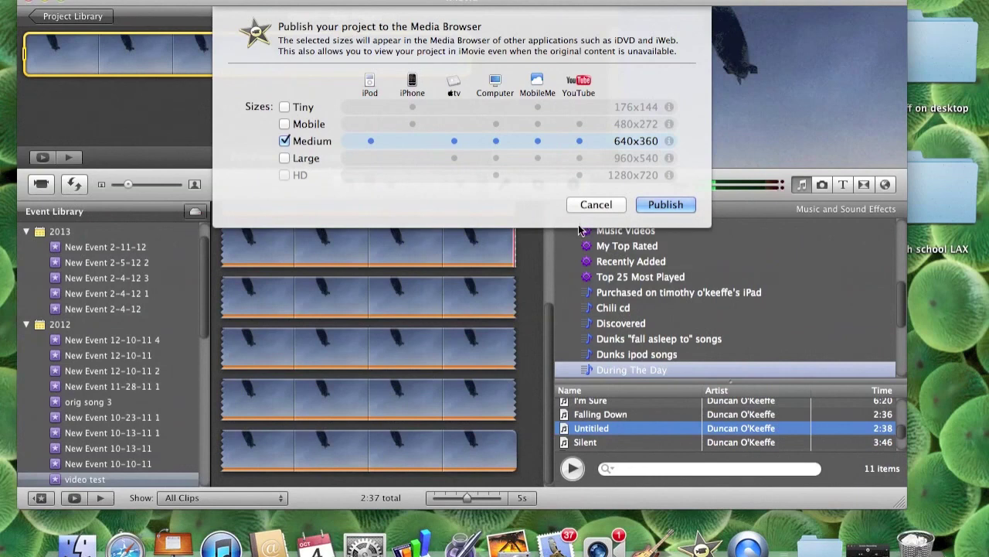
left_click(596, 204)
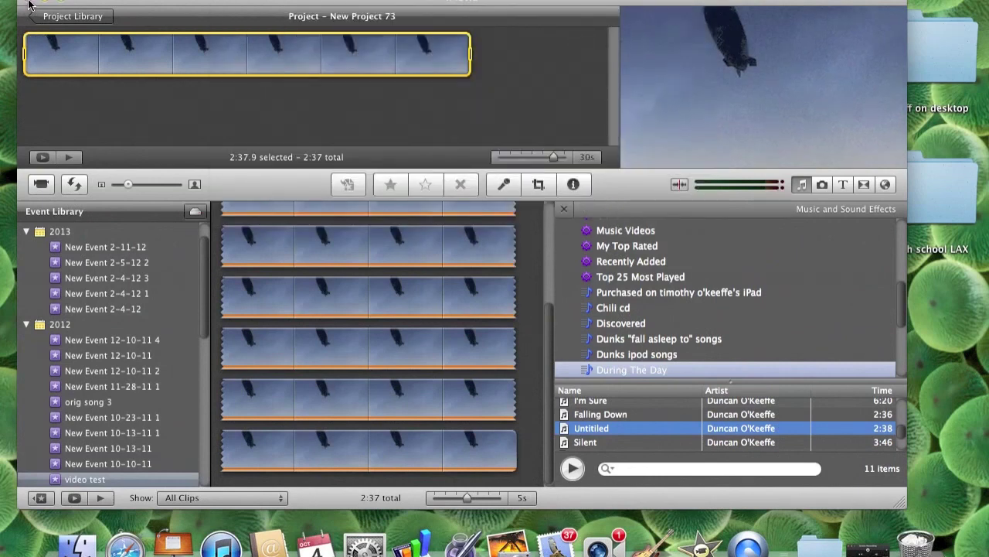
Hide iMovie with Cmd+H to reveal the desktop
key("super+h")
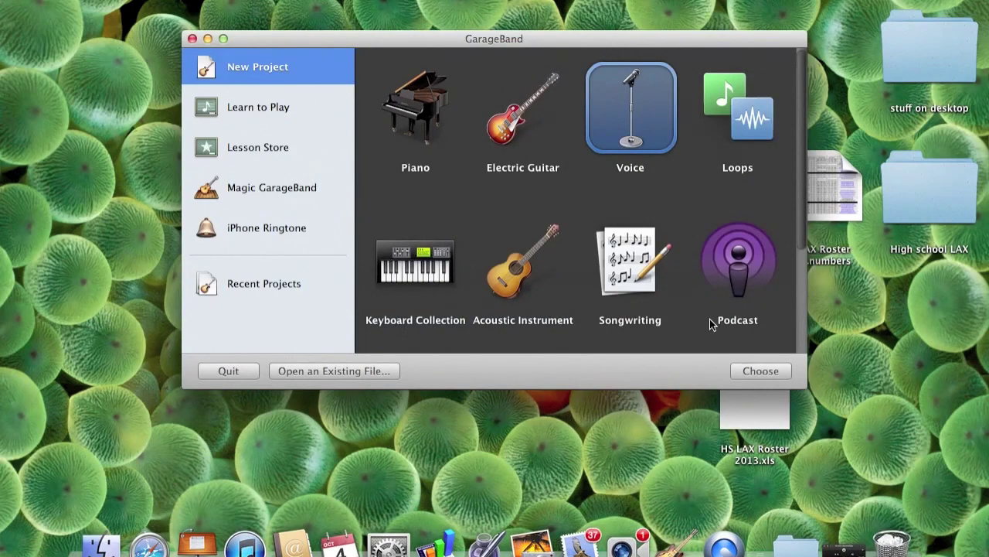
Create a new Voice project named 'hi'
left_click(755, 371)
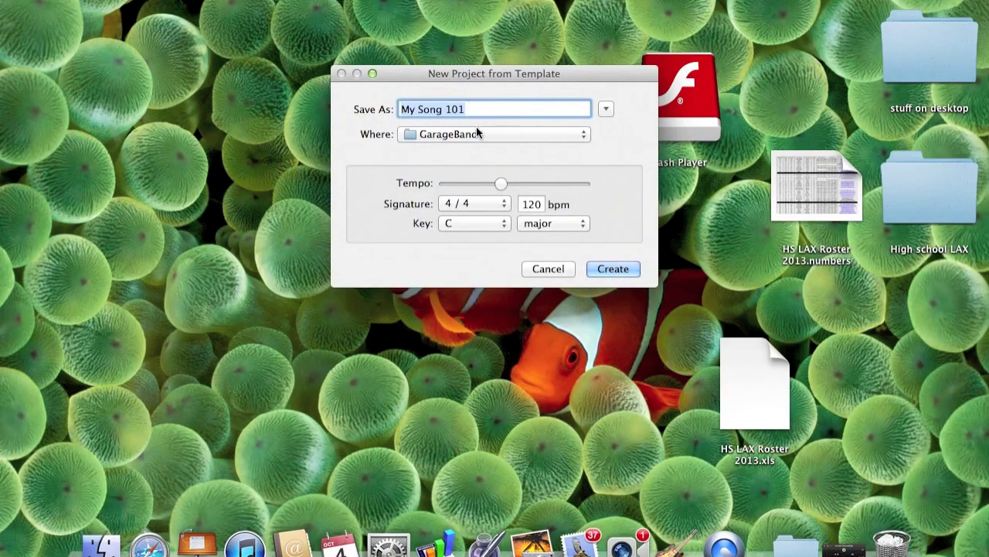
key("BackSpace")
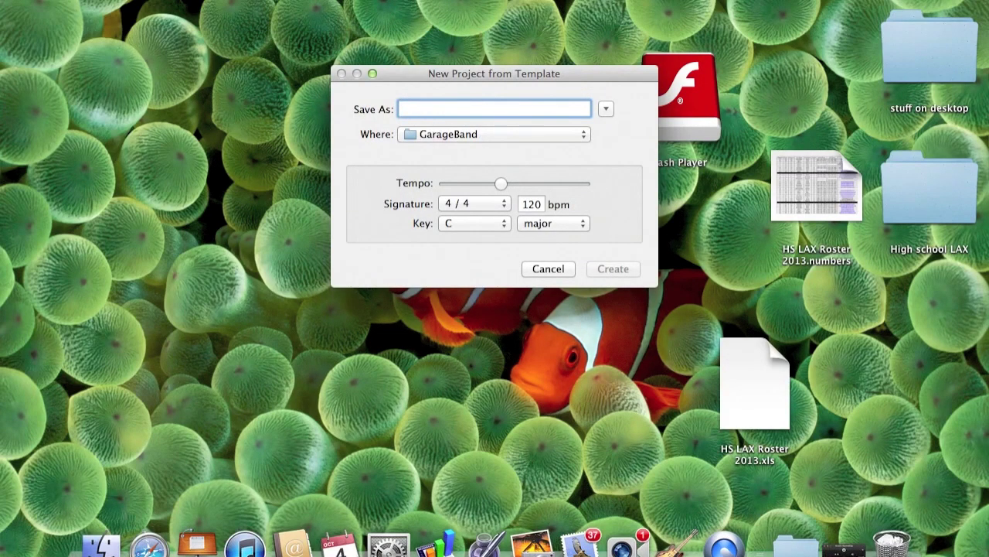
type("hi")
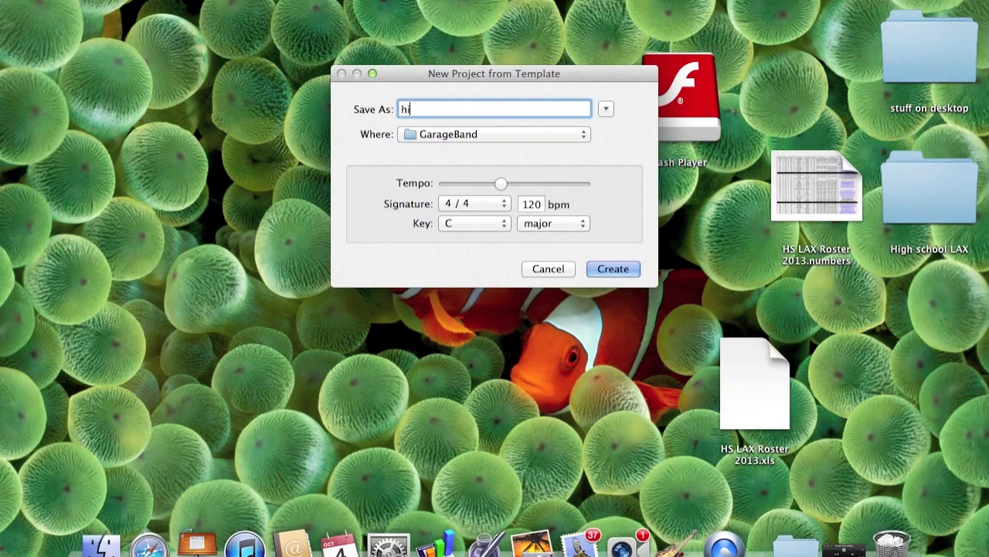
left_click(628, 271)
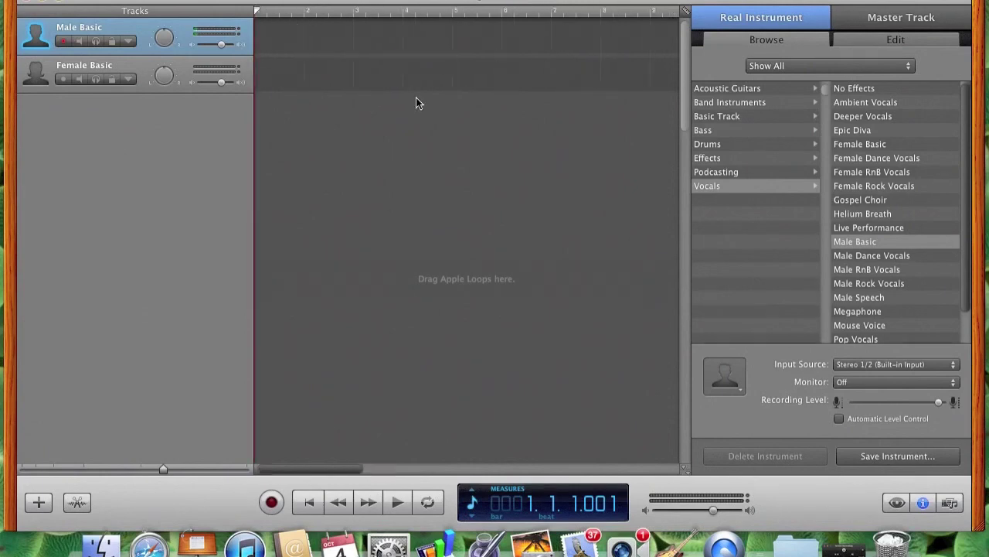
Show the Media Browser's Movies list of iMovie projects, including New Project 68
left_click(949, 503)
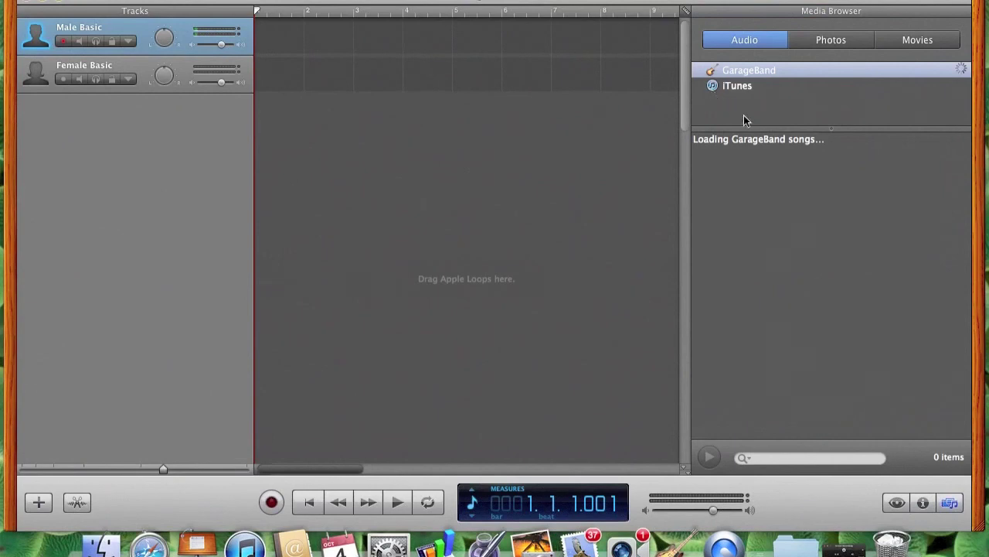
left_click(912, 39)
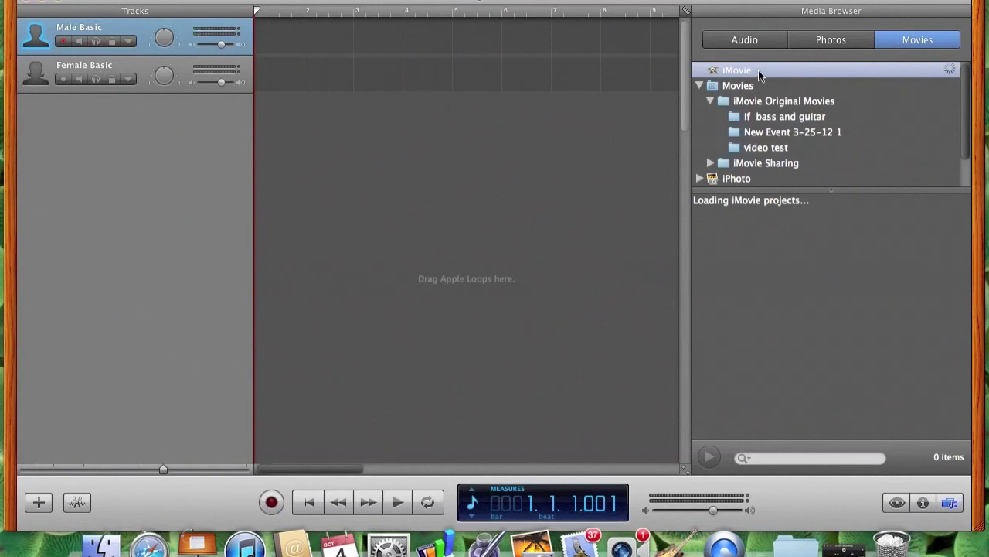
scroll(749, 117, "down", 2)
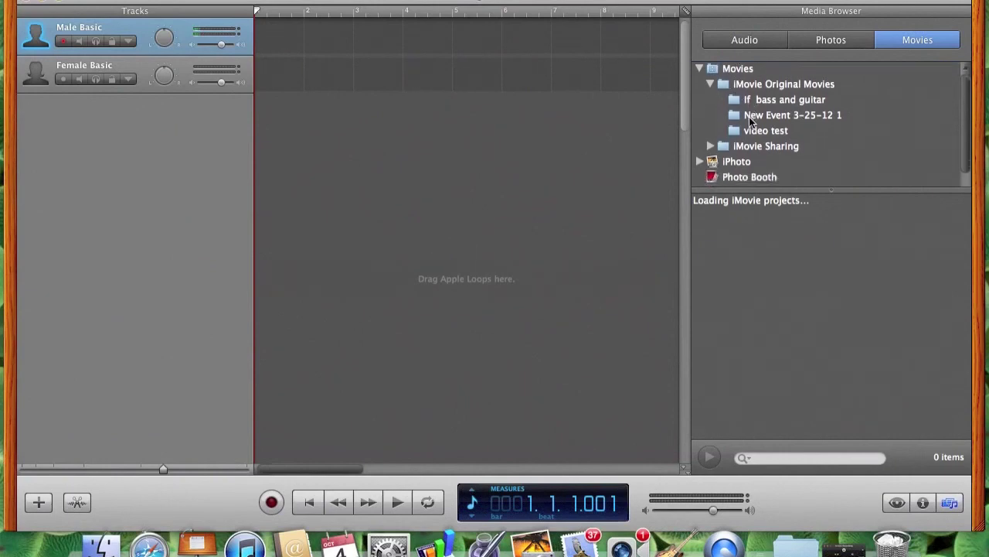
scroll(749, 117, "up", 2)
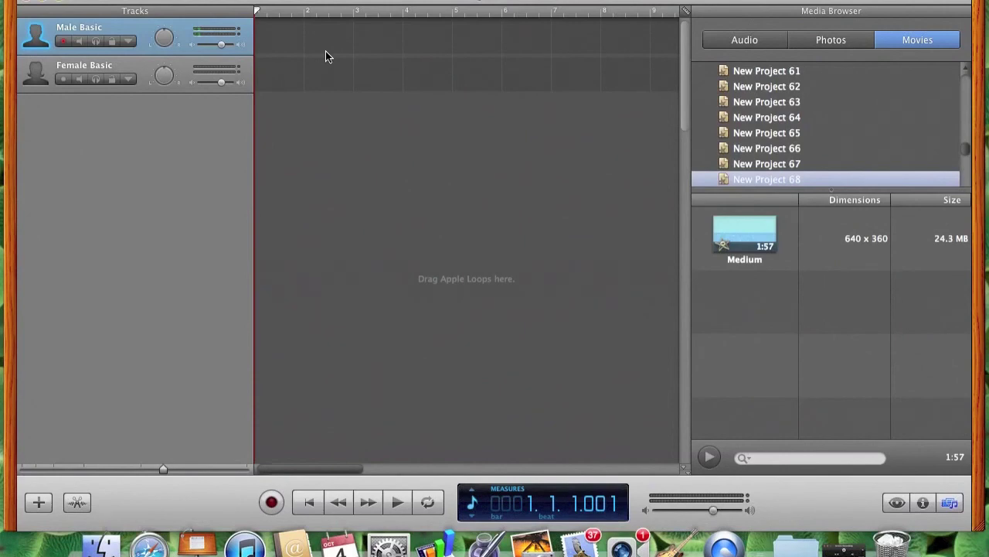
Add New Project 68's 1:57 Medium movie to the tracks area
left_click_drag(742, 230, 426, 51)
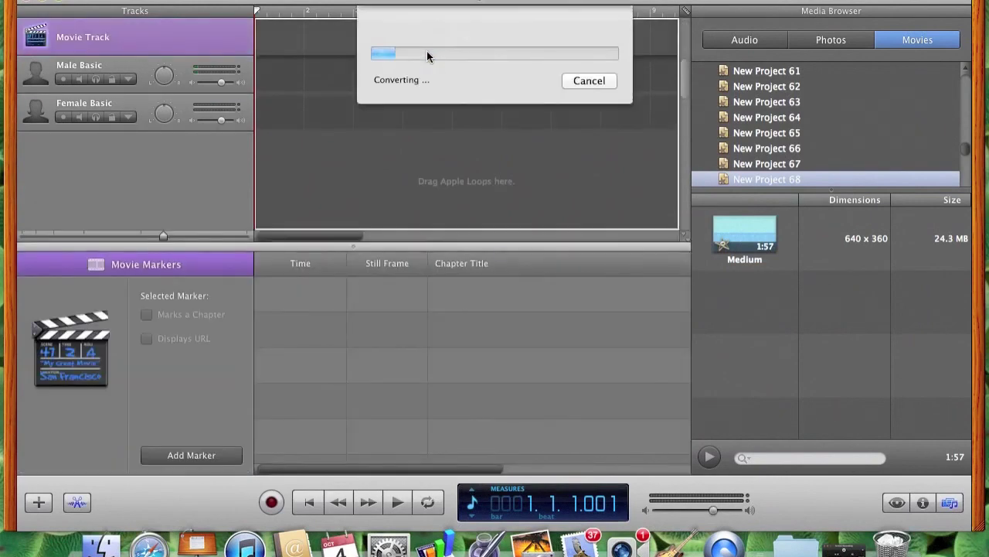